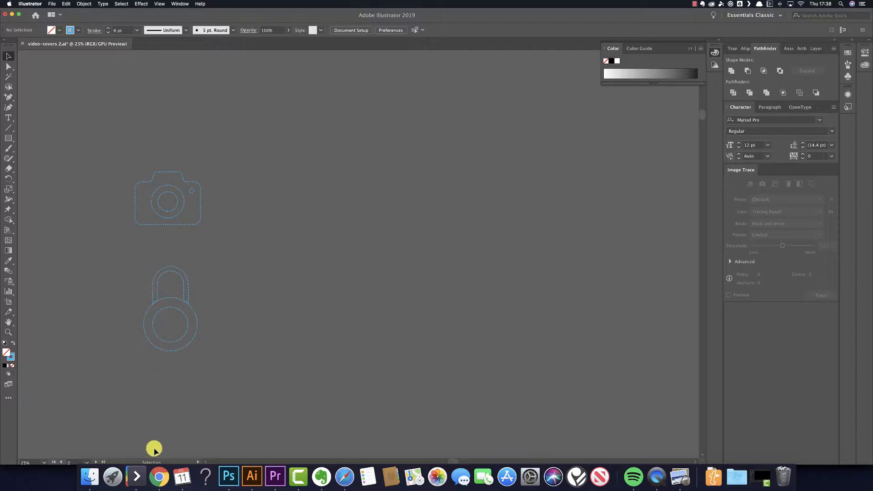
- Switch to Chrome and open the black "Small camera" icon from Freepik's free camera icon results
{"action": "left_click", "coordinate": [156, 477]}
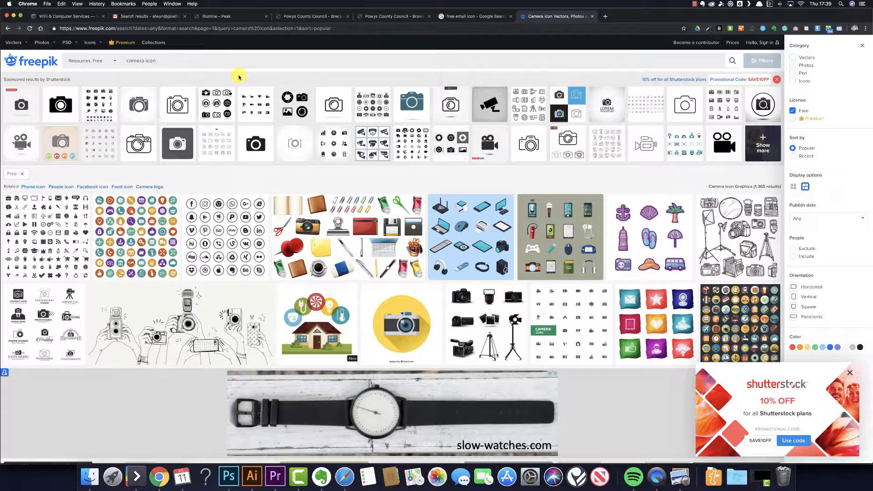
{"action": "scroll", "coordinate": [238, 77], "scroll_direction": "down", "scroll_amount": 1}
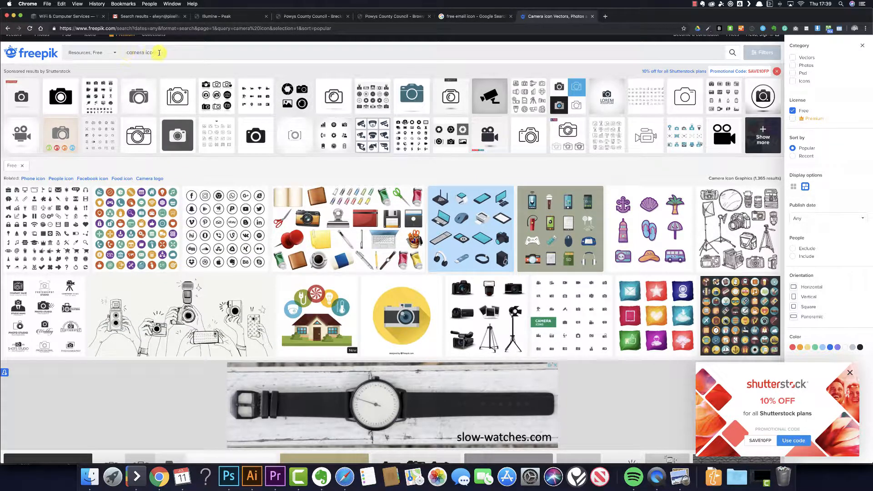
{"action": "left_click", "coordinate": [113, 54]}
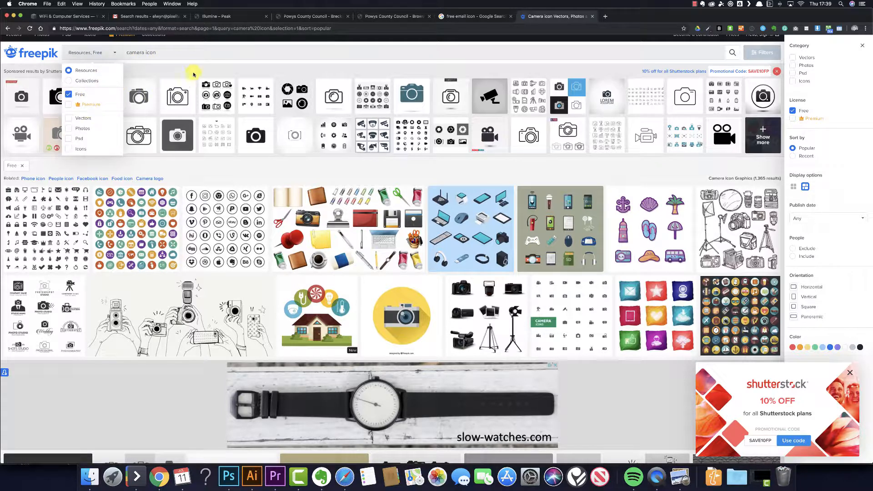
{"action": "left_click", "coordinate": [207, 51]}
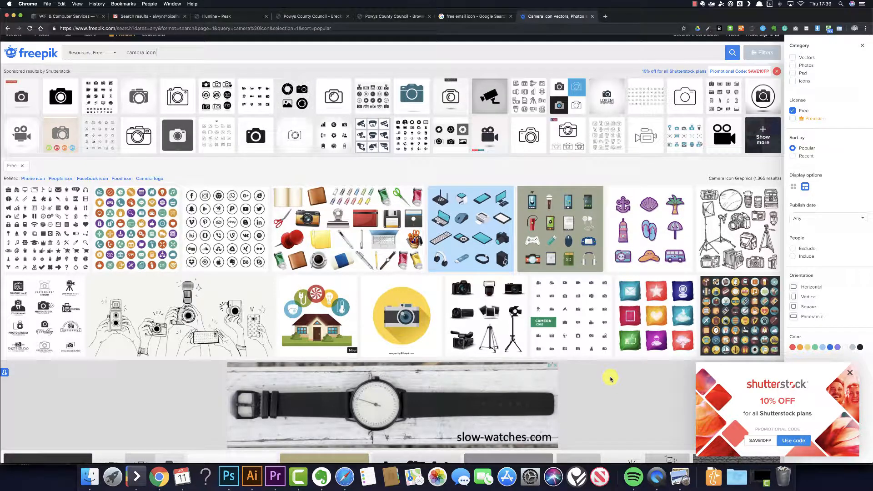
{"action": "scroll", "coordinate": [611, 379], "scroll_direction": "down", "scroll_amount": 5}
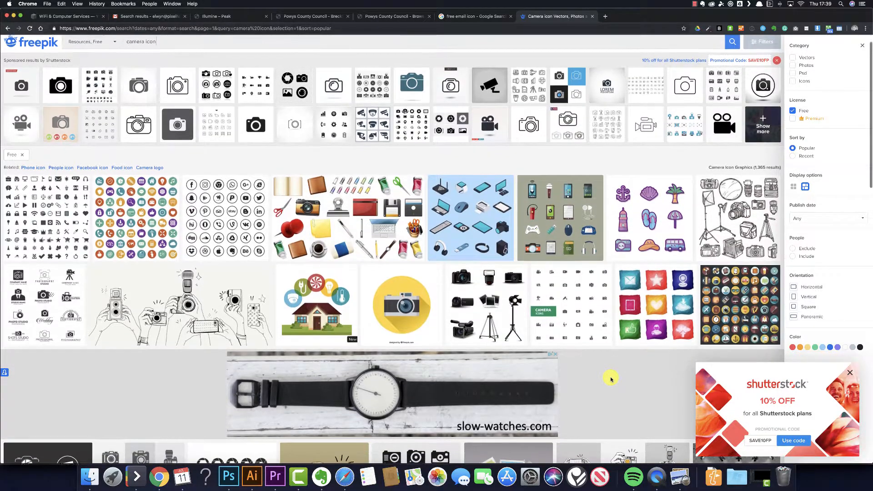
{"action": "scroll", "coordinate": [611, 378], "scroll_direction": "down", "scroll_amount": 12}
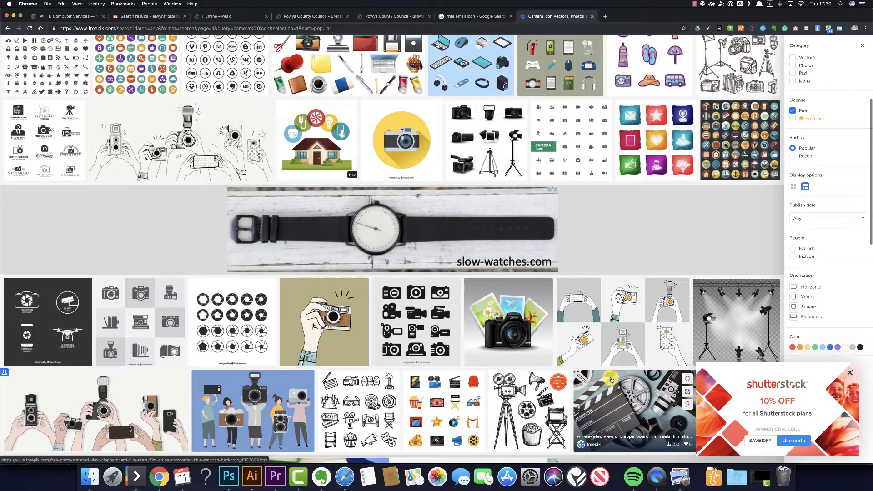
{"action": "scroll", "coordinate": [611, 378], "scroll_direction": "down", "scroll_amount": 2}
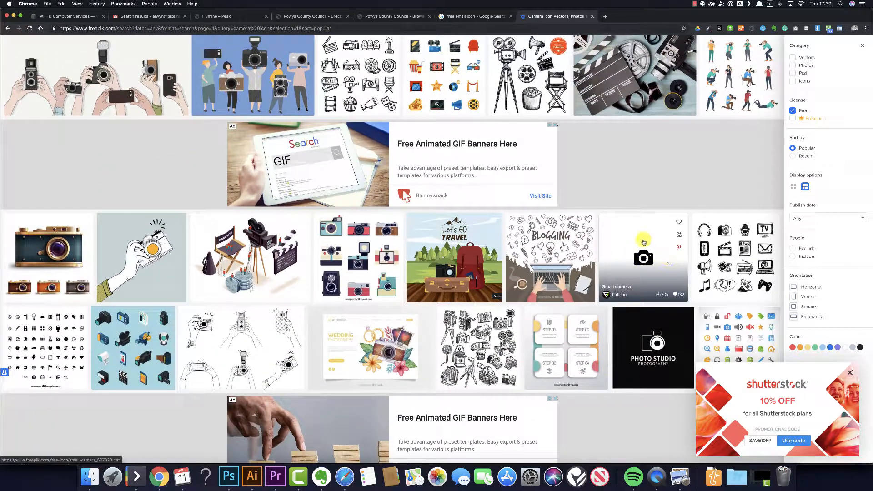
{"action": "left_click", "coordinate": [644, 259]}
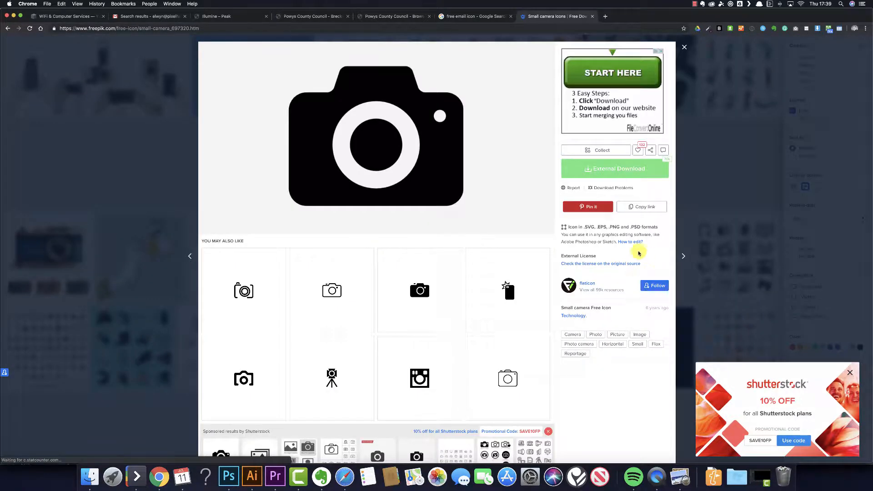
- Copy the camera image into the Illustrator document and enlarge it to about 1938 px wide
{"action": "right_click", "coordinate": [438, 157]}
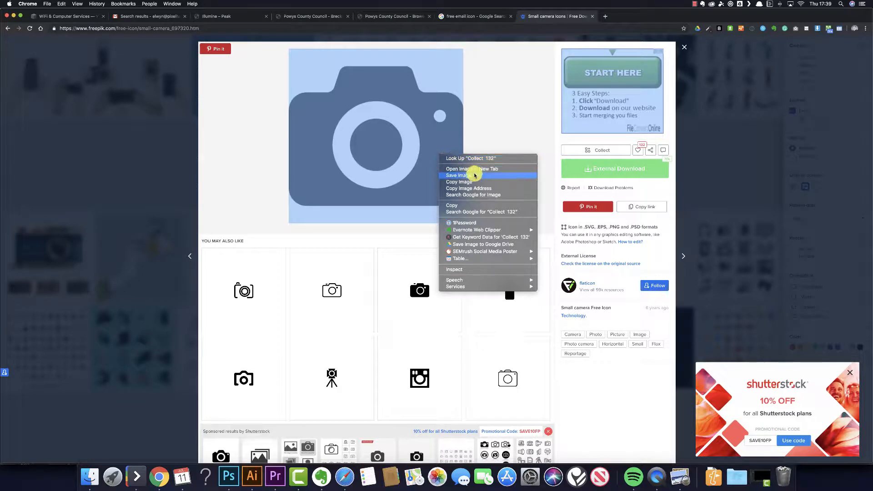
{"action": "left_click", "coordinate": [478, 183]}
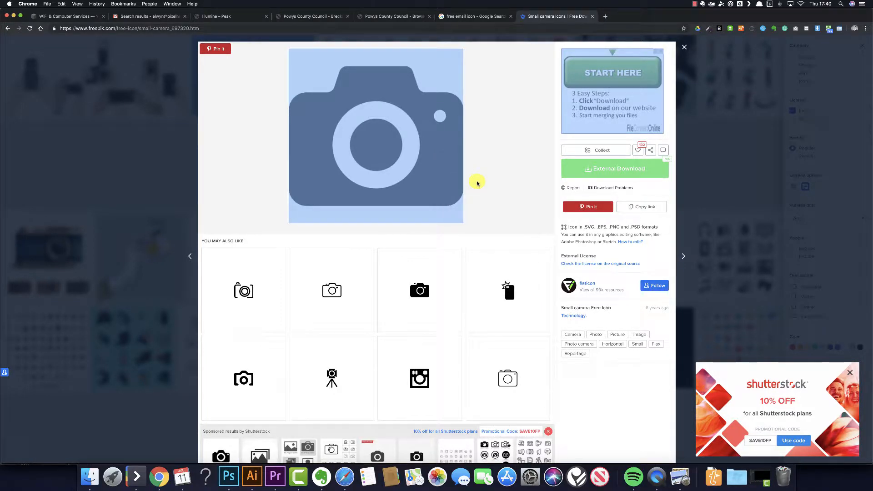
{"action": "left_click", "coordinate": [257, 483]}
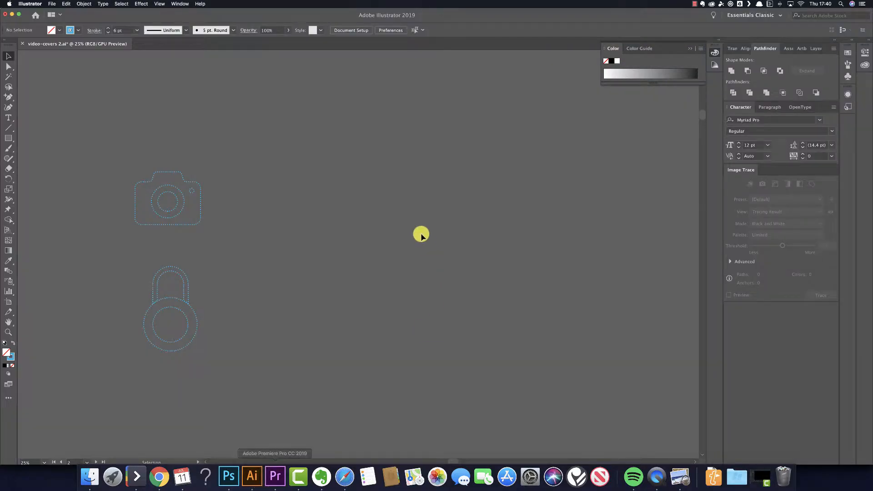
{"action": "key", "text": "super+v"}
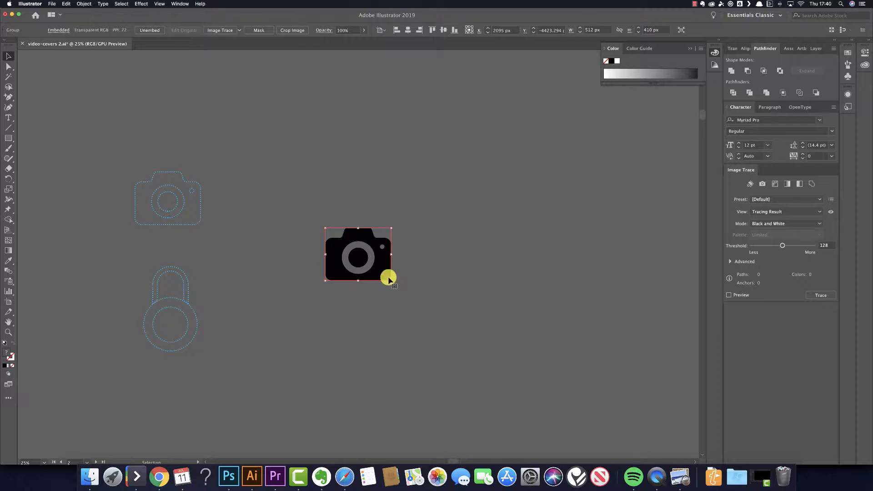
{"action": "left_click_drag", "start_coordinate": [391, 280], "coordinate": [613, 428]}
{"action": "left_click", "coordinate": [637, 354]}
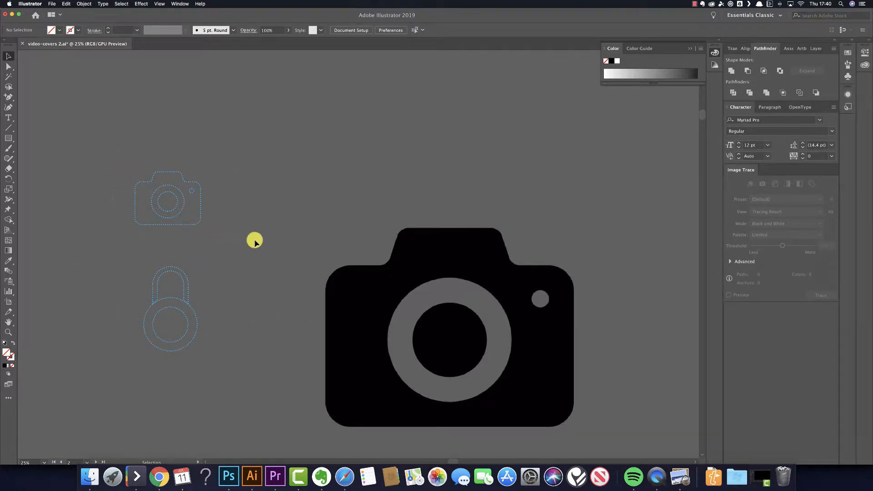
- Swap the fill and stroke of the dotted camera outline so it has a solid blue fill
{"action": "left_click", "coordinate": [200, 191]}
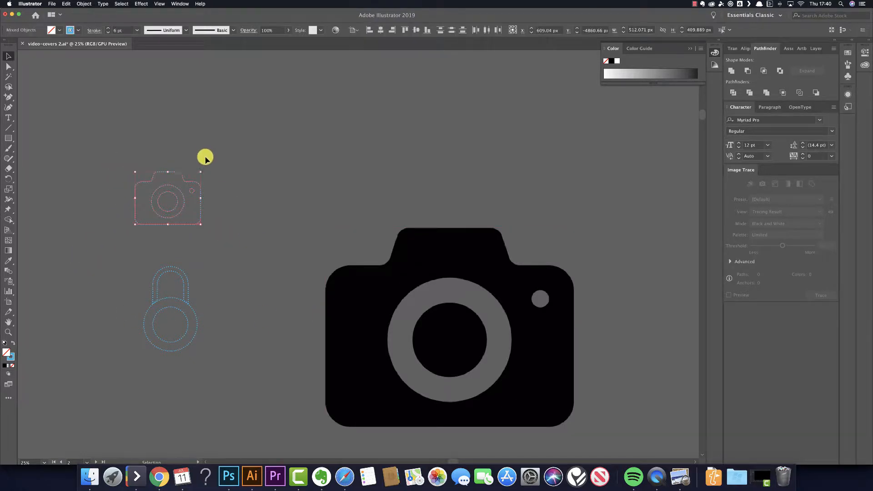
{"action": "left_click", "coordinate": [13, 344]}
{"action": "left_click", "coordinate": [215, 221]}
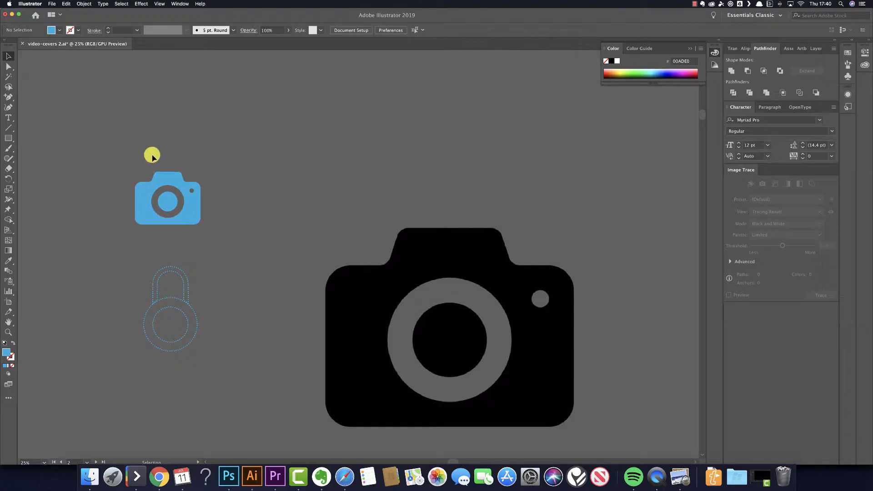
- Enlarge the blue camera icon to about 1370 px wide and shrink it back to slightly below its original size
{"action": "left_click", "coordinate": [201, 213]}
{"action": "left_click_drag", "start_coordinate": [198, 171], "coordinate": [548, 88]}
{"action": "left_click", "coordinate": [361, 157]}
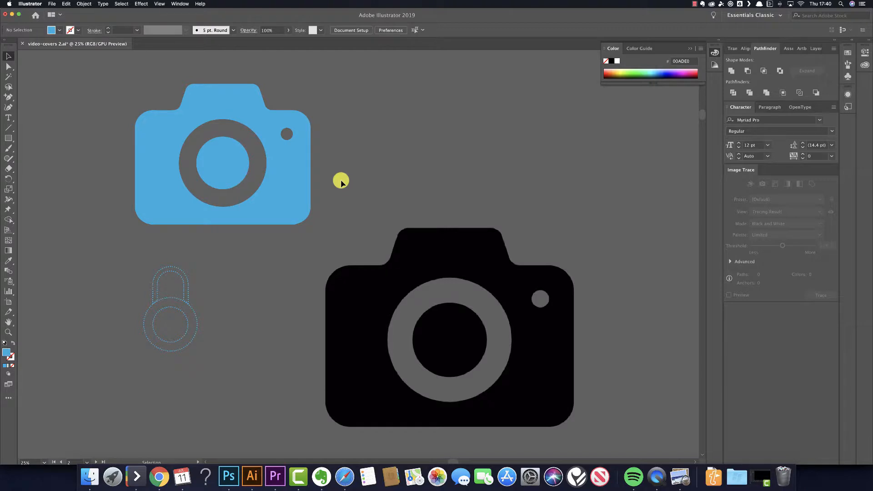
{"action": "left_click", "coordinate": [198, 146]}
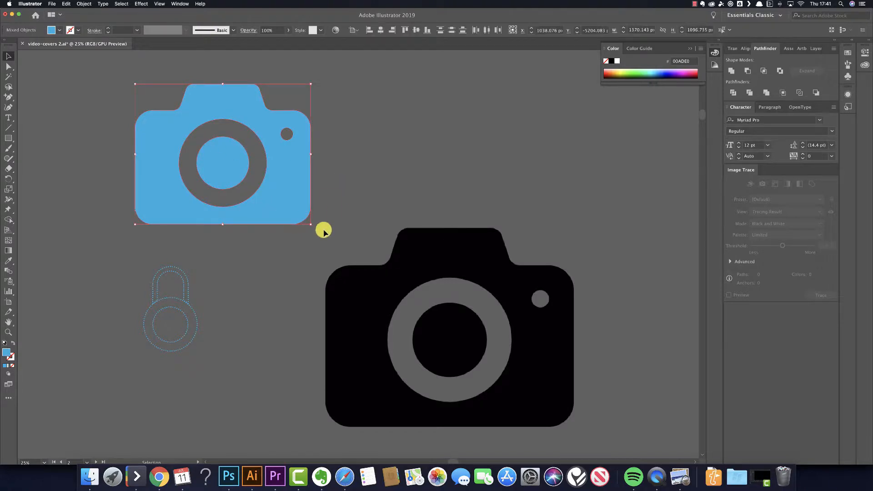
{"action": "left_click_drag", "start_coordinate": [308, 88], "coordinate": [252, 182]}
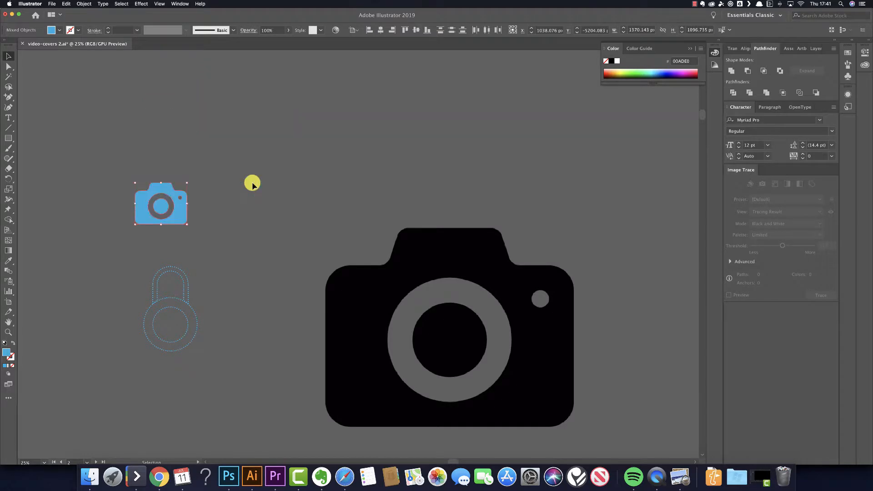
{"action": "left_click", "coordinate": [278, 176]}
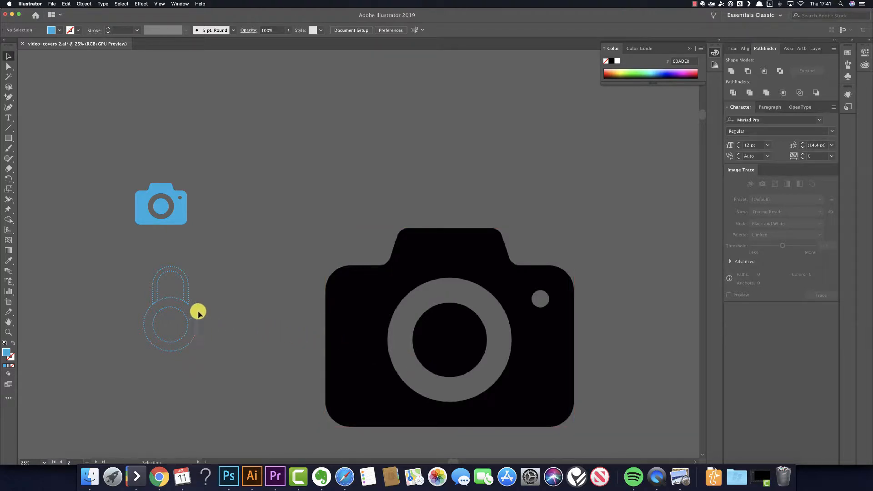
- Apply Image Trace to the large black camera image with the default black and white settings
{"action": "left_click", "coordinate": [365, 291]}
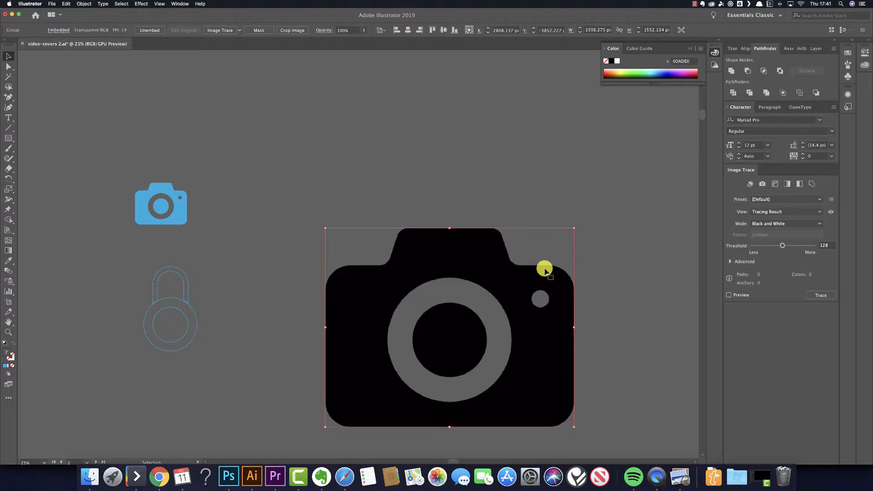
{"action": "left_click", "coordinate": [221, 30]}
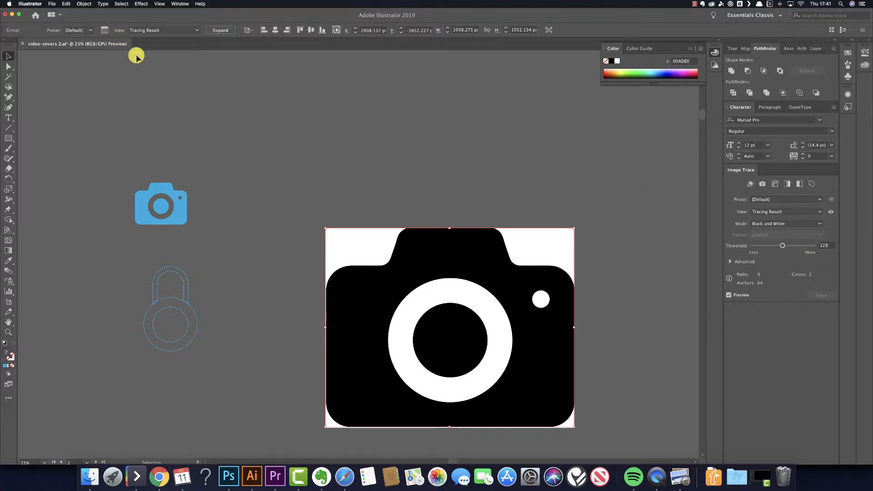
{"action": "left_click", "coordinate": [790, 224]}
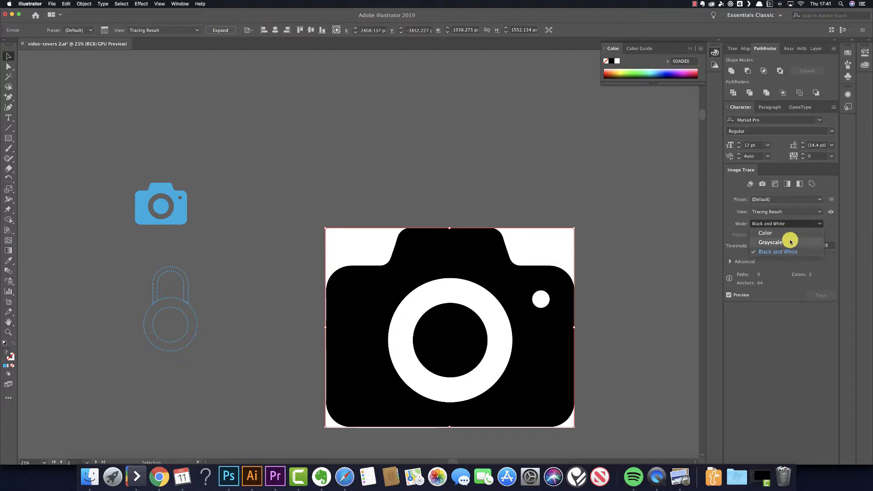
{"action": "left_click", "coordinate": [724, 231]}
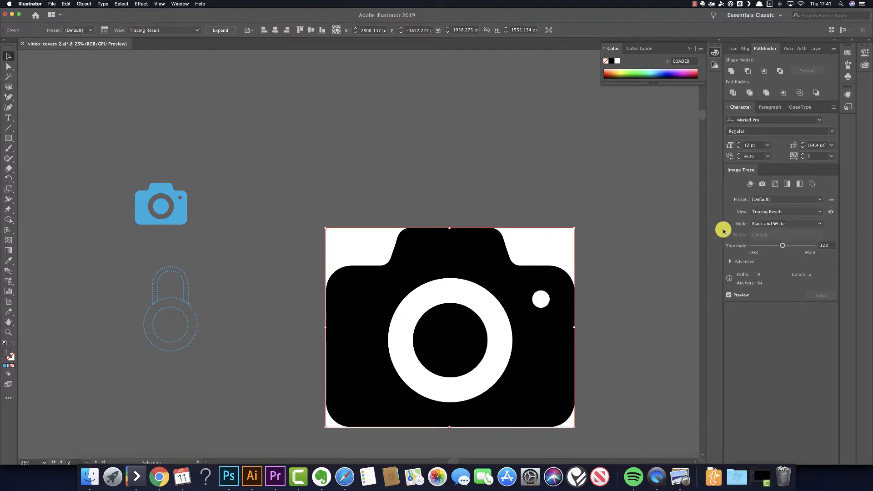
{"action": "left_click", "coordinate": [798, 225]}
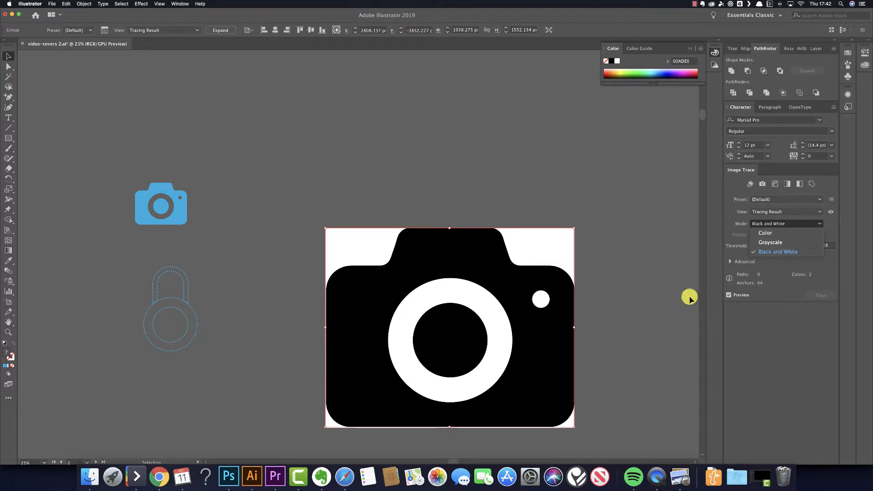
{"action": "left_click", "coordinate": [677, 246]}
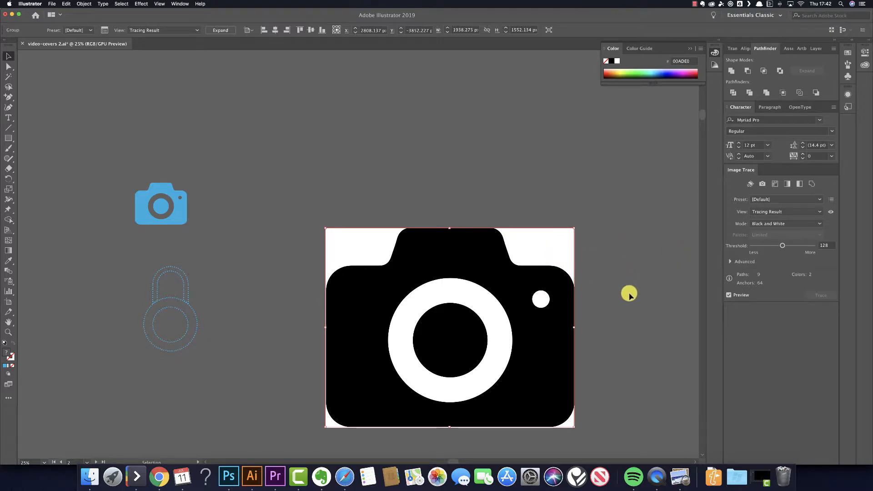
{"action": "right_click", "coordinate": [521, 285]}
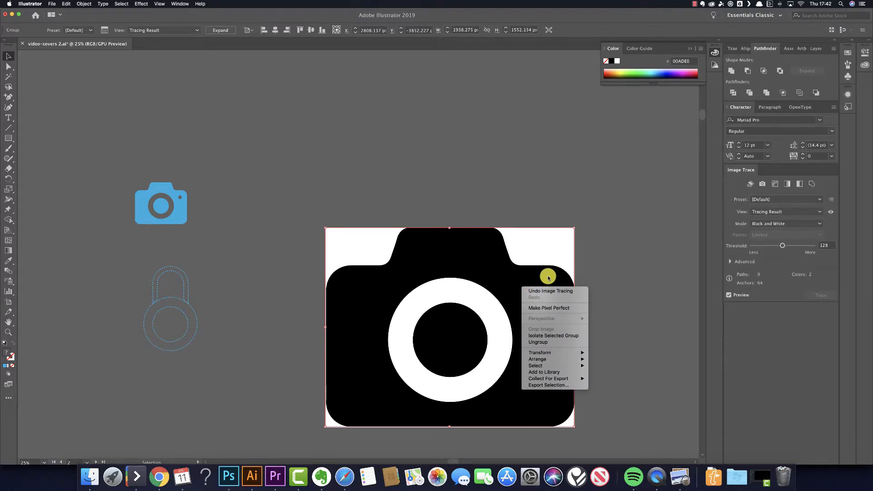
{"action": "left_click", "coordinate": [537, 259]}
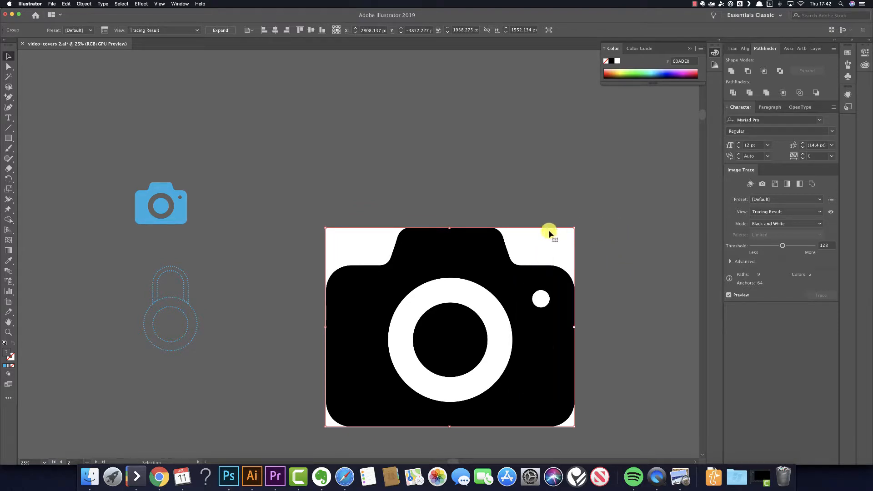
- Expand the traced camera into vector paths and ungroup it twice into separate shapes
{"action": "left_click", "coordinate": [226, 32]}
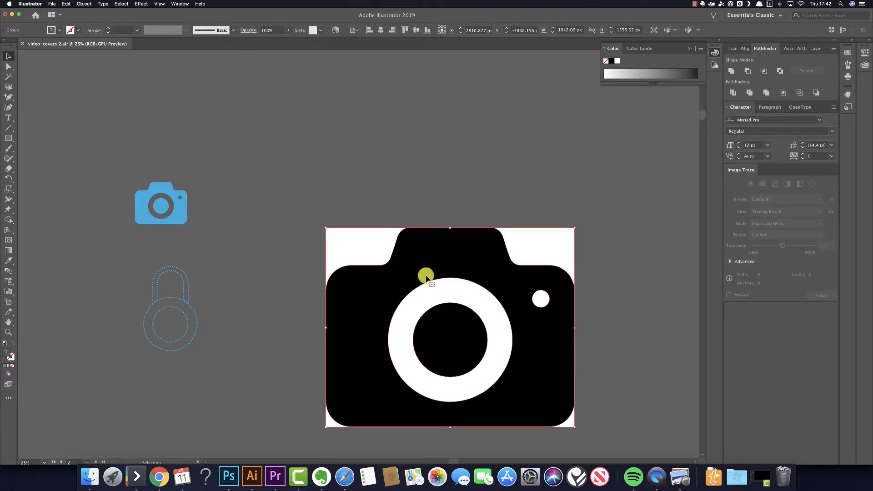
{"action": "right_click", "coordinate": [481, 259]}
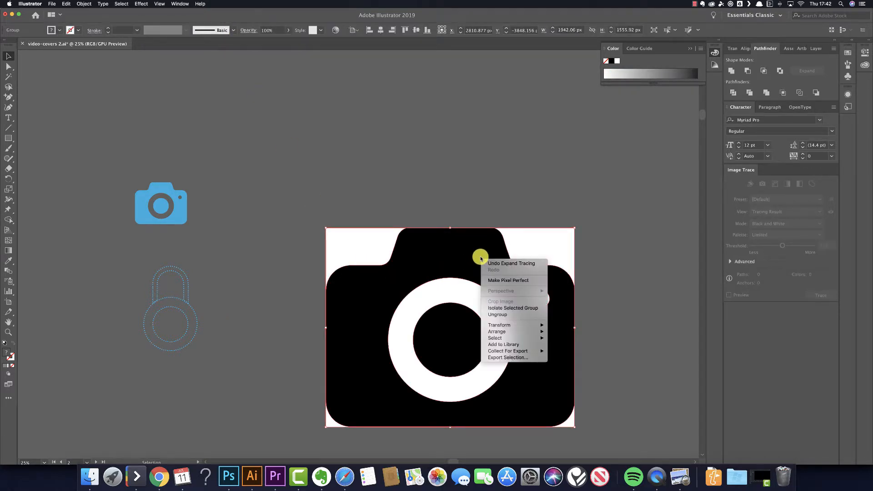
{"action": "left_click", "coordinate": [504, 315]}
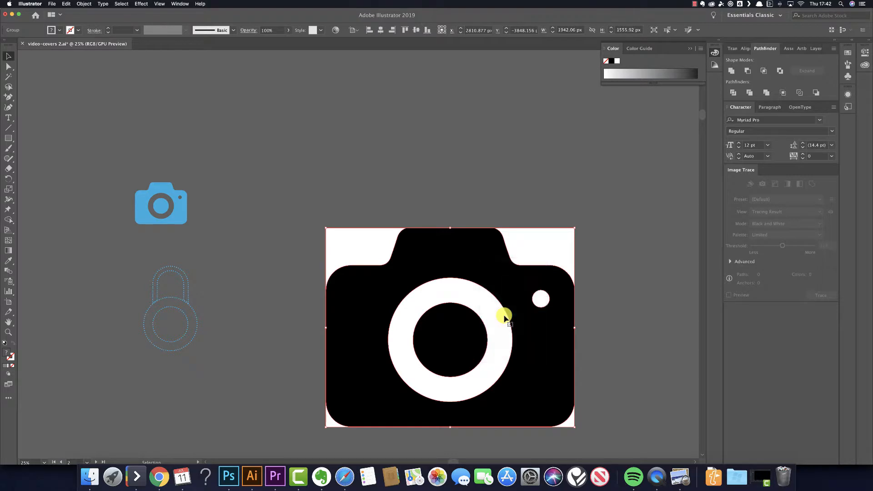
{"action": "right_click", "coordinate": [481, 267]}
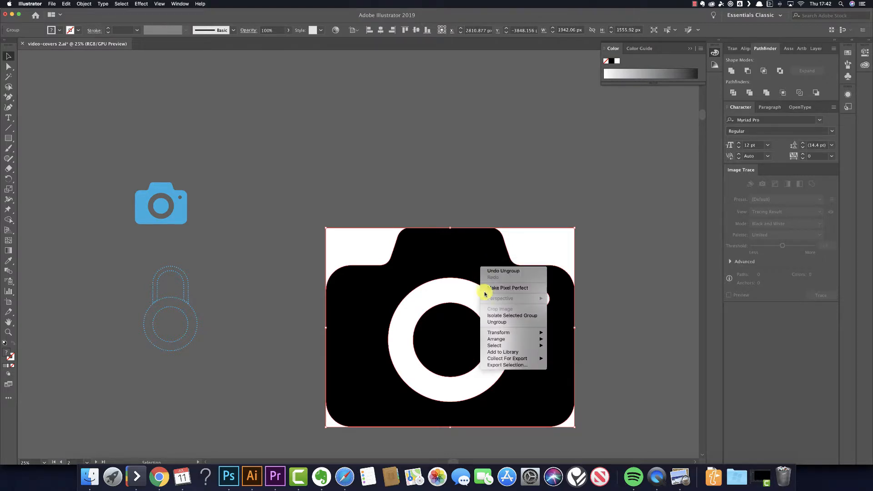
{"action": "left_click", "coordinate": [487, 323]}
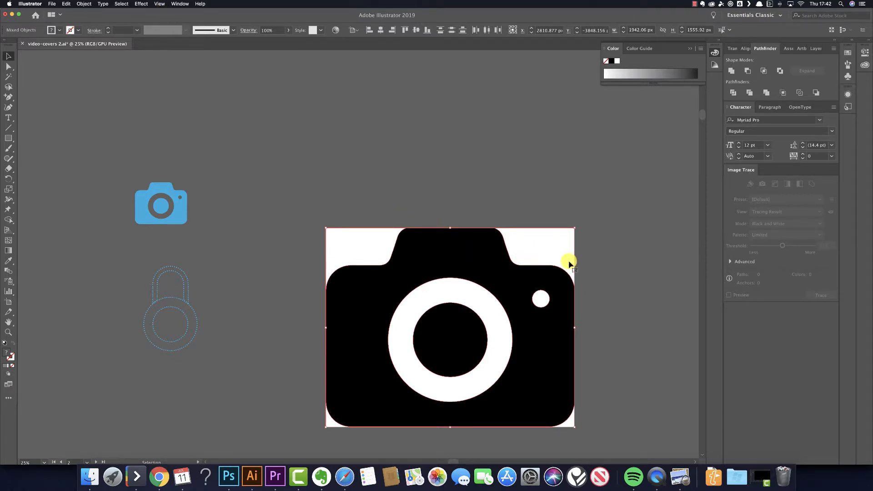
{"action": "left_click", "coordinate": [583, 255]}
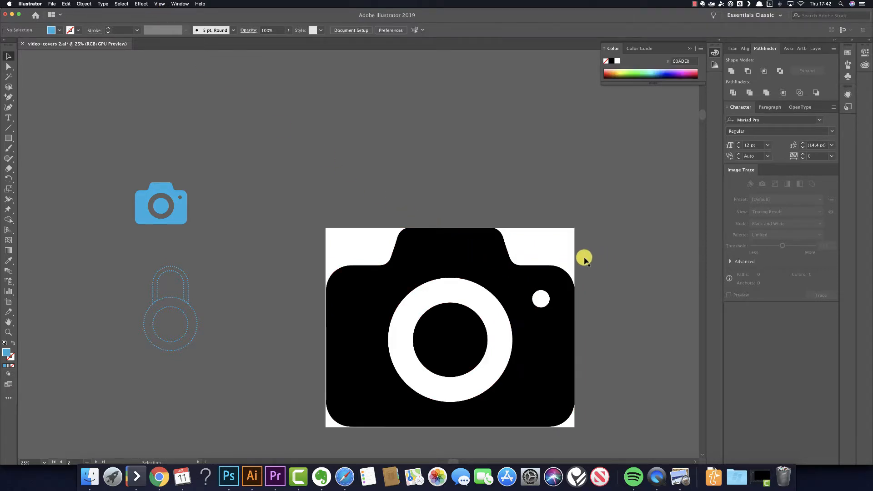
- Delete the white lens ring, the small white circle and the white background areas around the traced black camera
{"action": "left_click", "coordinate": [500, 337]}
{"action": "key", "text": "Delete"}
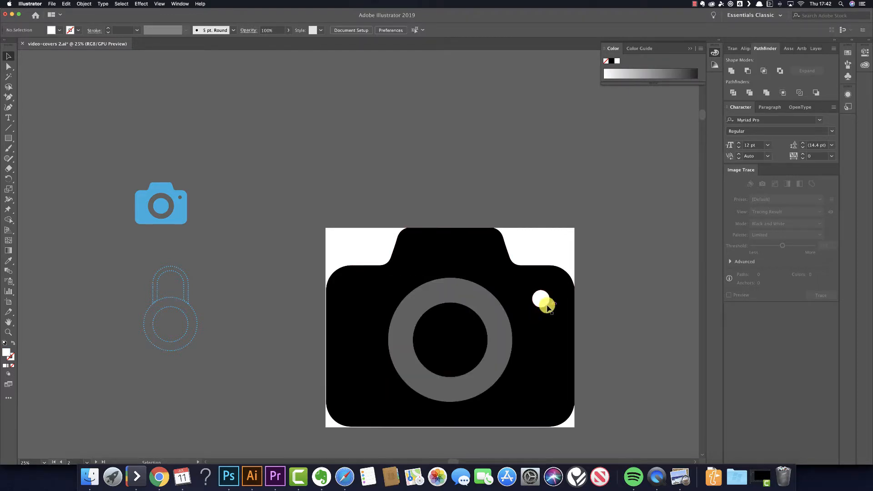
{"action": "left_click", "coordinate": [542, 299]}
{"action": "key", "text": "Delete"}
{"action": "left_click", "coordinate": [564, 247]}
{"action": "key", "text": "Delete"}
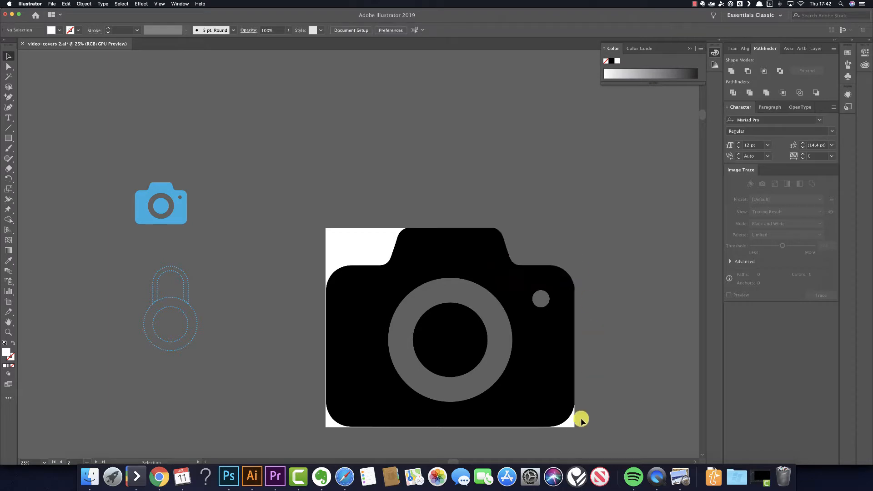
{"action": "left_click", "coordinate": [572, 427]}
{"action": "key", "text": "Delete"}
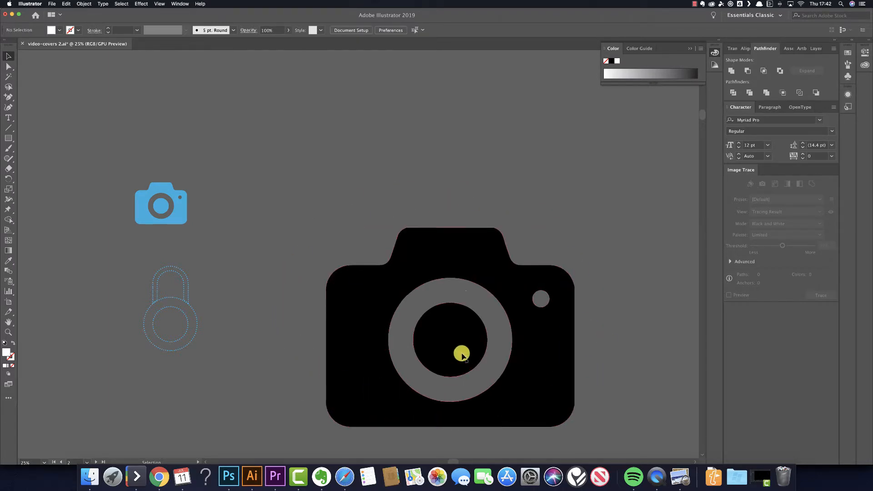
- Move all the black camera shapes upward together and enlarge them proportionally to about 2222 px wide
{"action": "left_click_drag", "start_coordinate": [353, 192], "coordinate": [550, 325]}
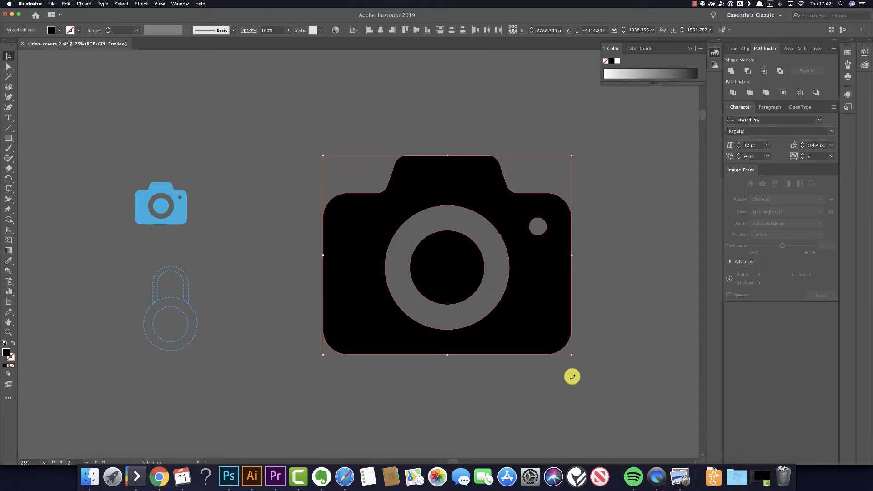
{"action": "left_click_drag", "start_coordinate": [572, 354], "coordinate": [651, 383]}
{"action": "left_click", "coordinate": [639, 349]}
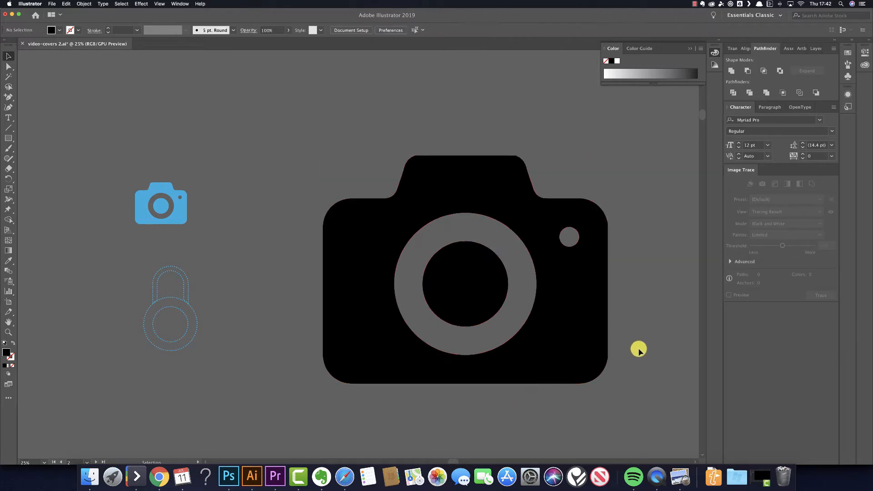
- Try moving the inner lens circle and the camera body separately, undoing each move
{"action": "left_click_drag", "start_coordinate": [484, 293], "coordinate": [425, 336]}
{"action": "key", "text": "super+z"}
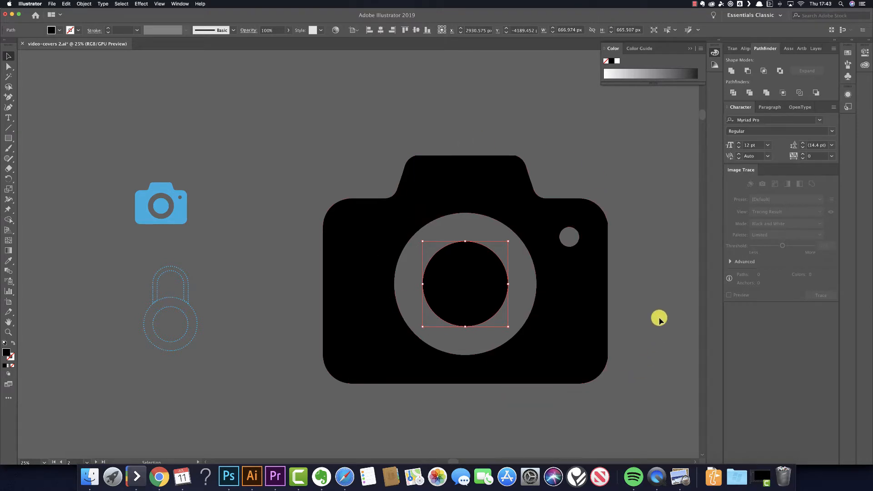
{"action": "left_click_drag", "start_coordinate": [545, 237], "coordinate": [434, 177]}
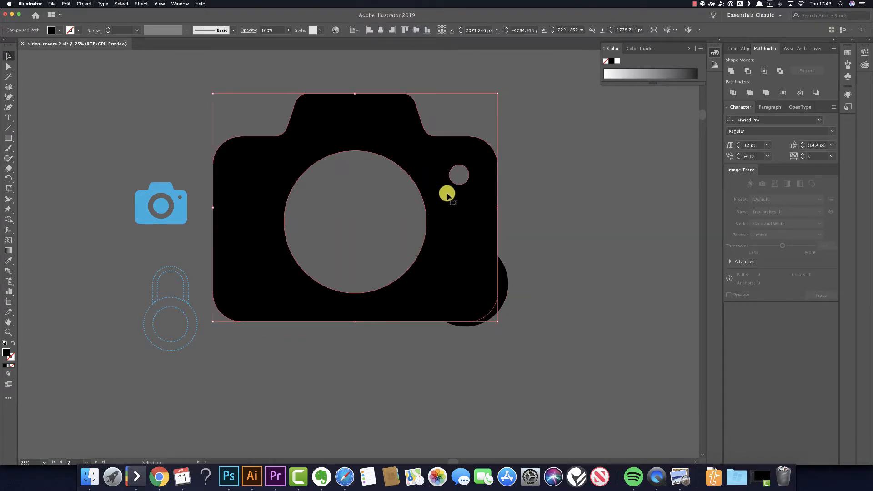
{"action": "key", "text": "super+z"}
{"action": "left_click", "coordinate": [467, 280]}
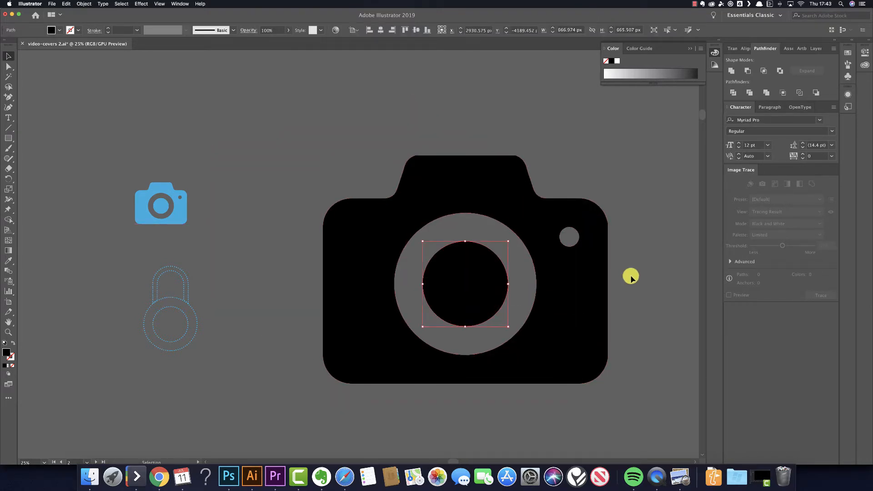
{"action": "left_click", "coordinate": [636, 274]}
- Group the camera body with the inner lens circle and move the group slightly up and to the left
{"action": "left_click_drag", "start_coordinate": [379, 132], "coordinate": [561, 304]}
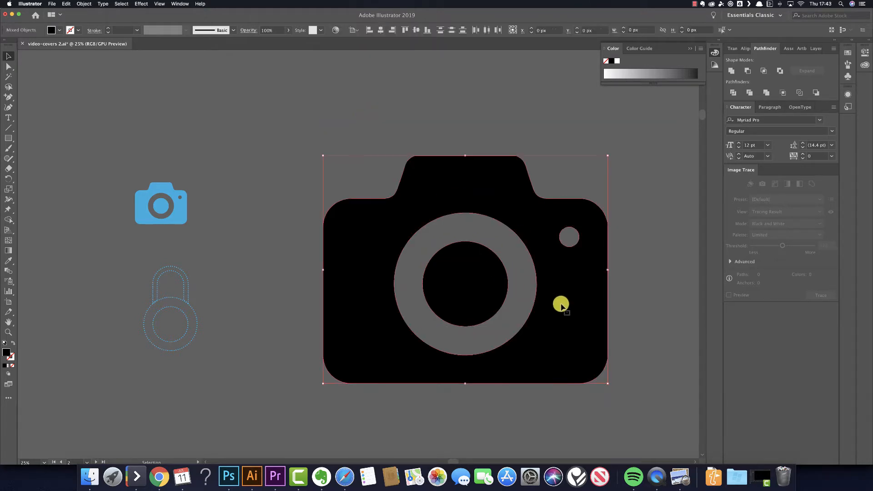
{"action": "right_click", "coordinate": [560, 270]}
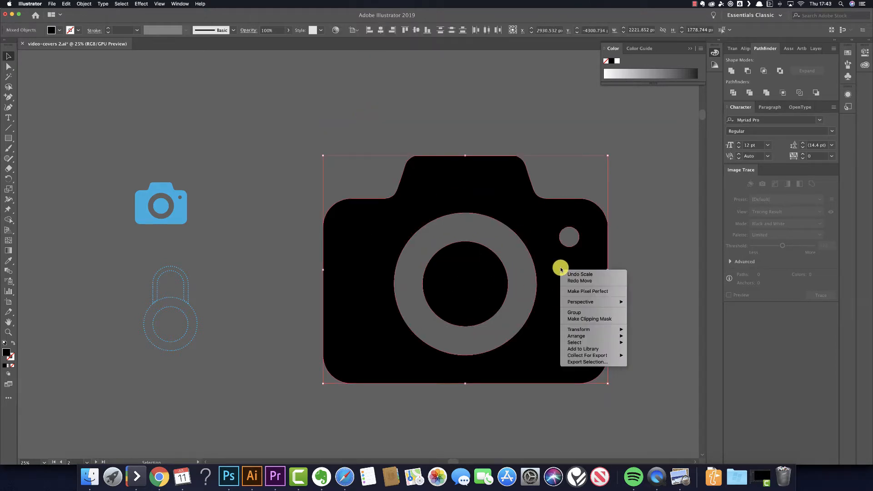
{"action": "left_click", "coordinate": [575, 313]}
{"action": "left_click", "coordinate": [612, 341]}
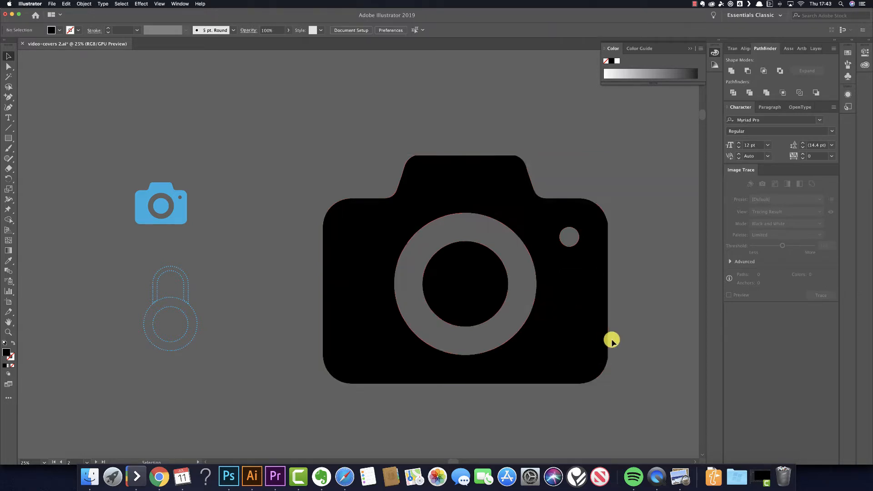
{"action": "left_click_drag", "start_coordinate": [583, 339], "coordinate": [562, 330]}
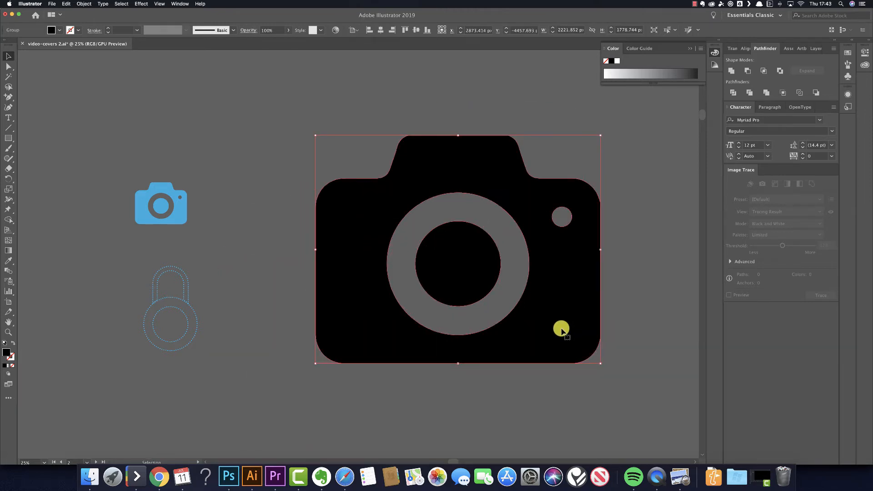
{"action": "left_click", "coordinate": [624, 315]}
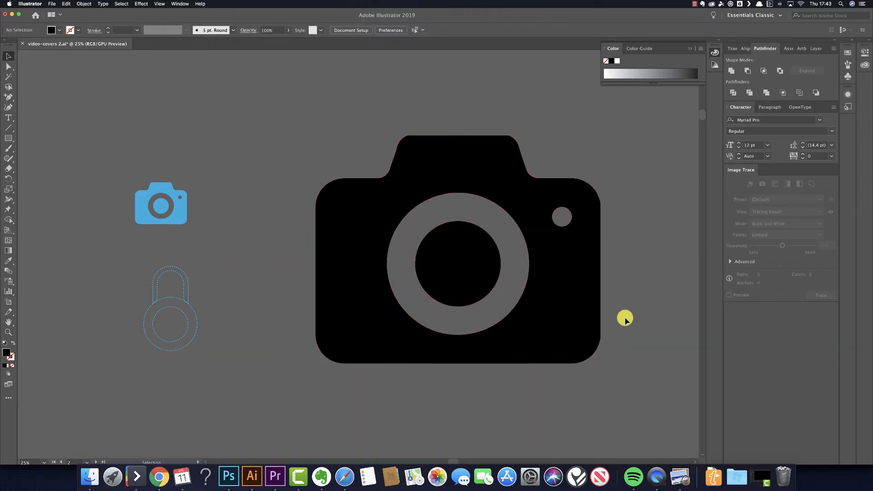
- Copy the padlock's dotted blue 6 pt outline style onto the black camera group with the Eyedropper
{"action": "left_click", "coordinate": [547, 315]}
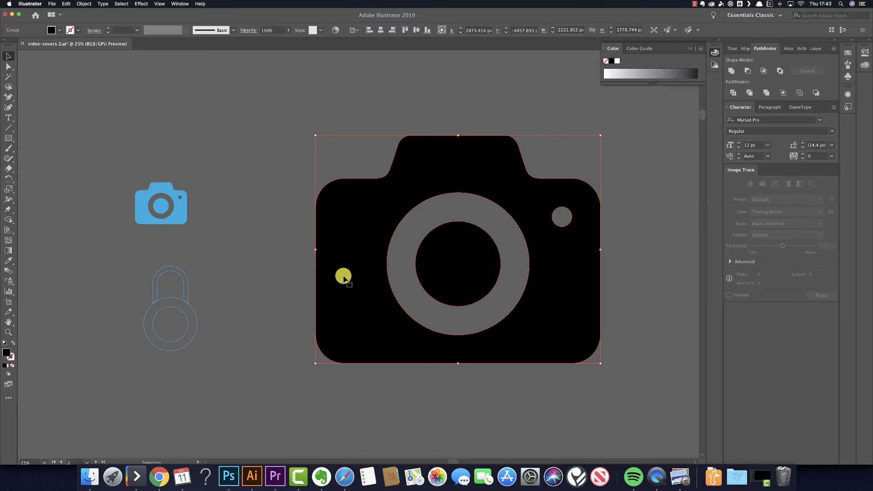
{"action": "left_click", "coordinate": [11, 261]}
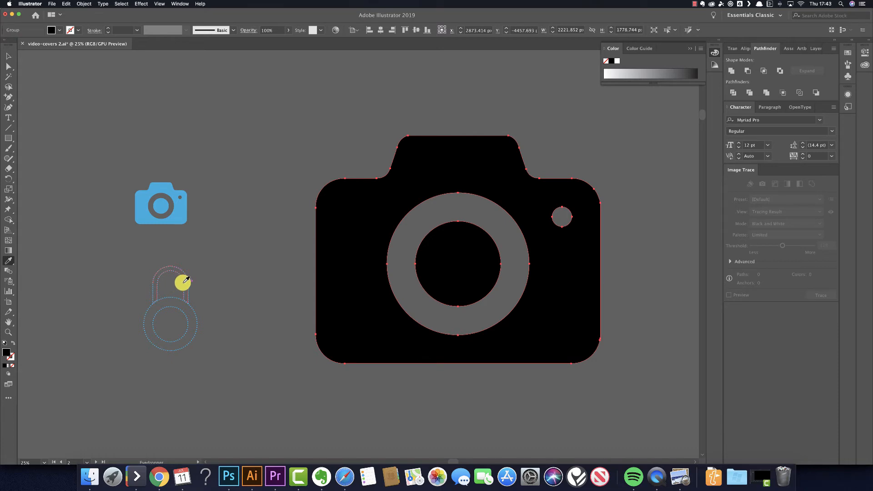
{"action": "left_click", "coordinate": [196, 310]}
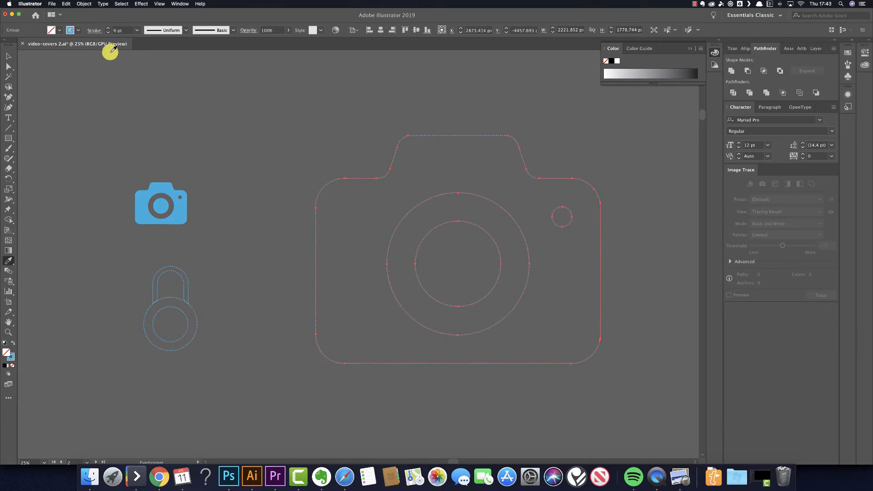
{"action": "left_click", "coordinate": [9, 55]}
{"action": "left_click", "coordinate": [275, 128]}
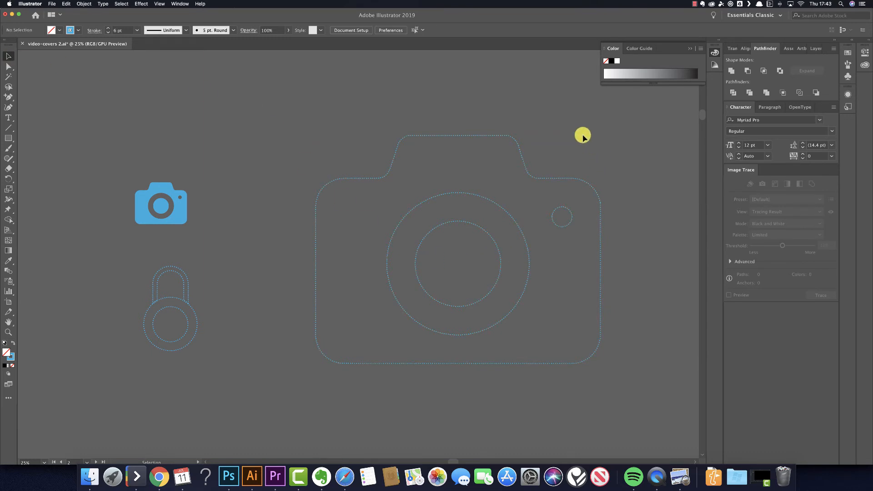
- Shrink the dotted camera outline proportionally to about a third of its size
{"action": "left_click_drag", "start_coordinate": [627, 362], "coordinate": [464, 239]}
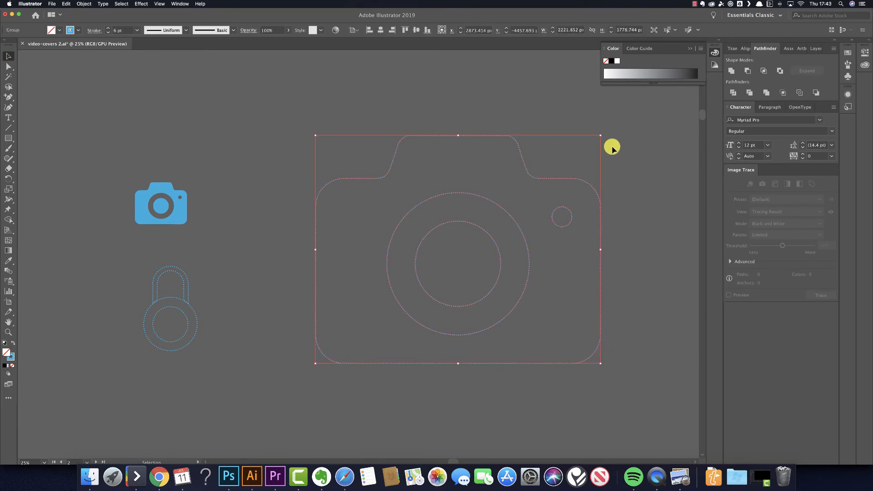
{"action": "left_click_drag", "start_coordinate": [600, 136], "coordinate": [456, 290]}
{"action": "left_click", "coordinate": [544, 392]}
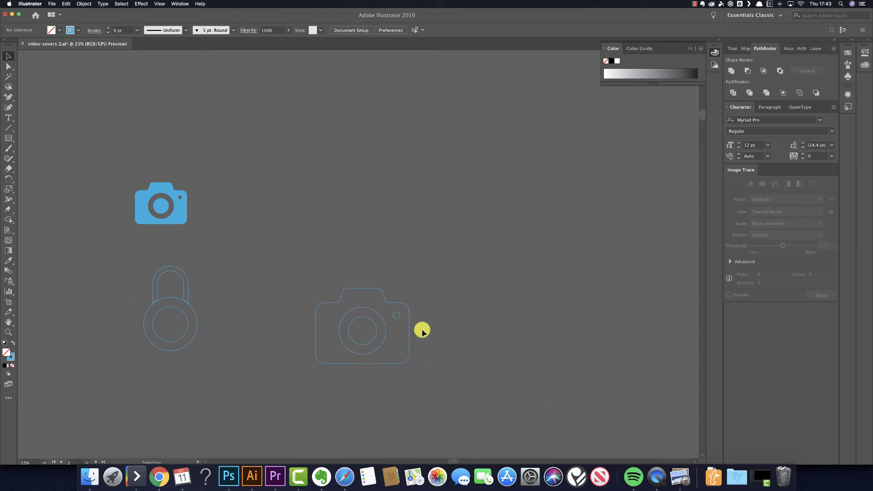